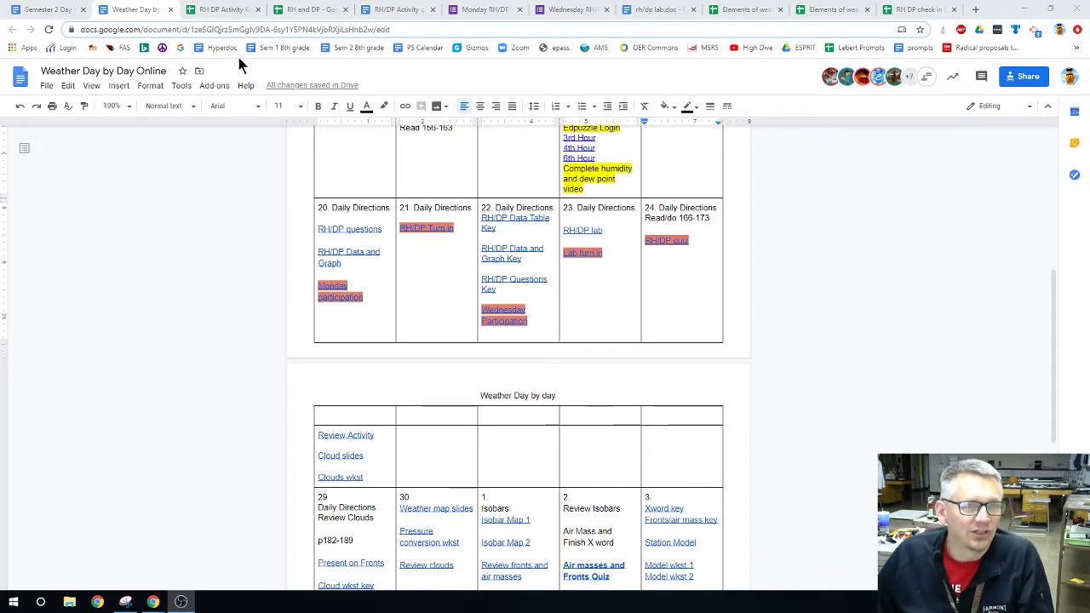
Review the RH DP Activity Key table, the Weather Day by Day Online schedule and the RH and DP spreadsheet
left_click(225, 10)
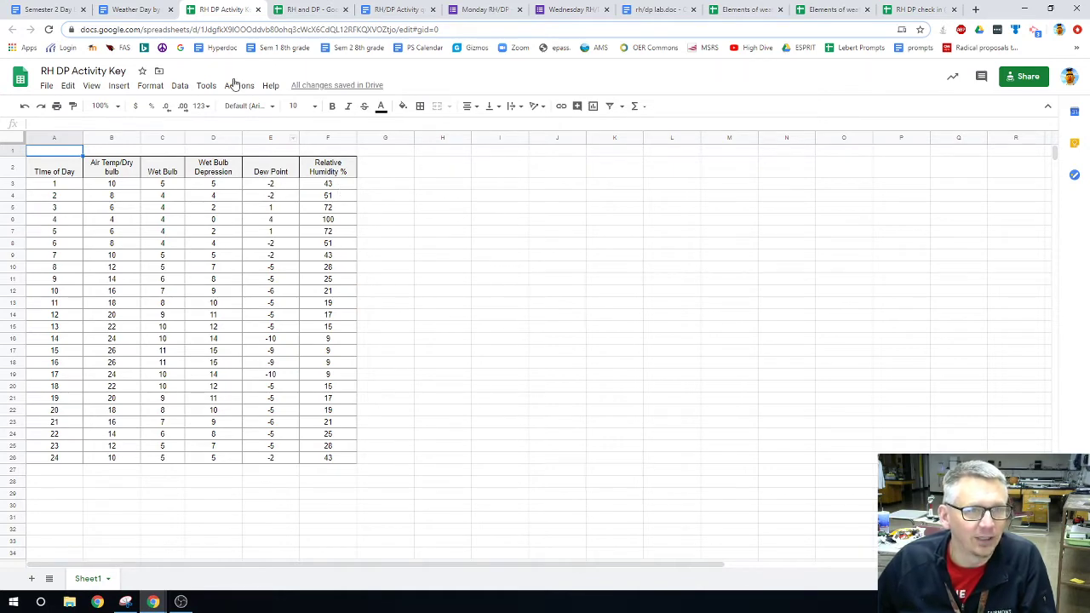
left_click(144, 9)
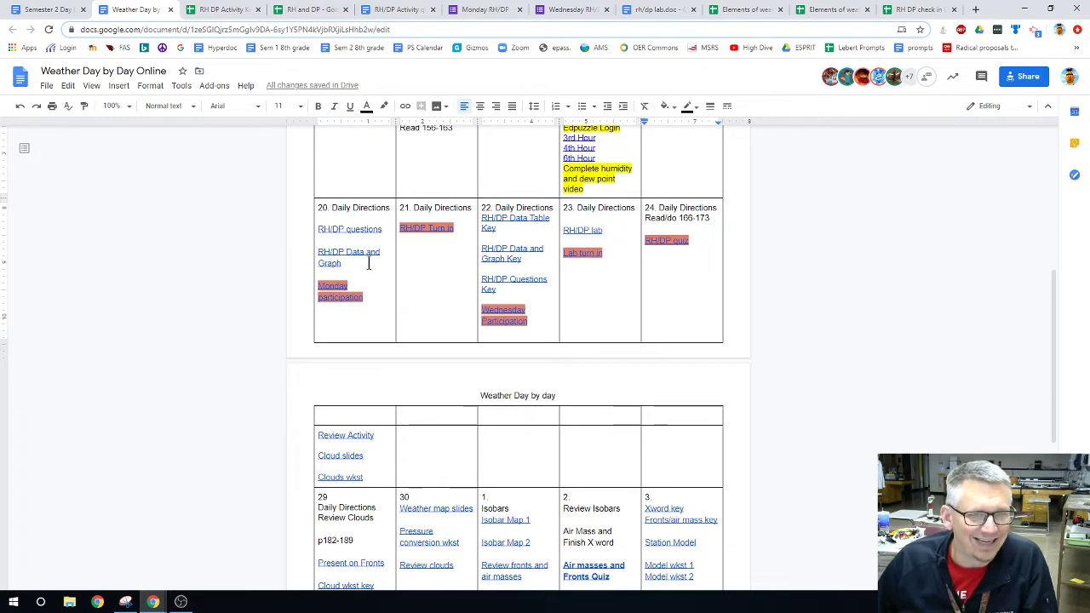
left_click(220, 10)
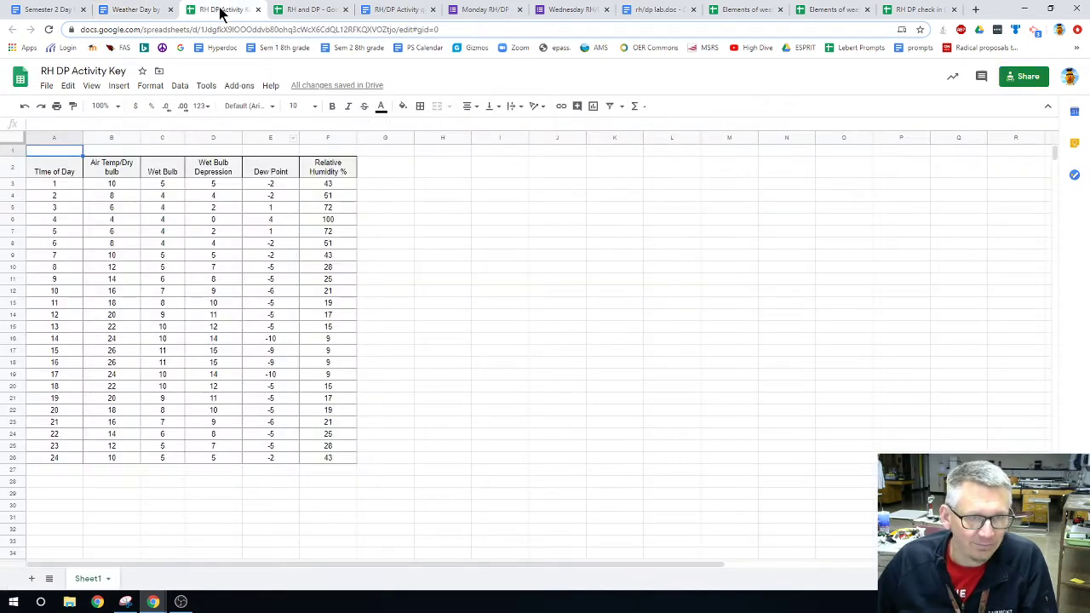
left_click(308, 10)
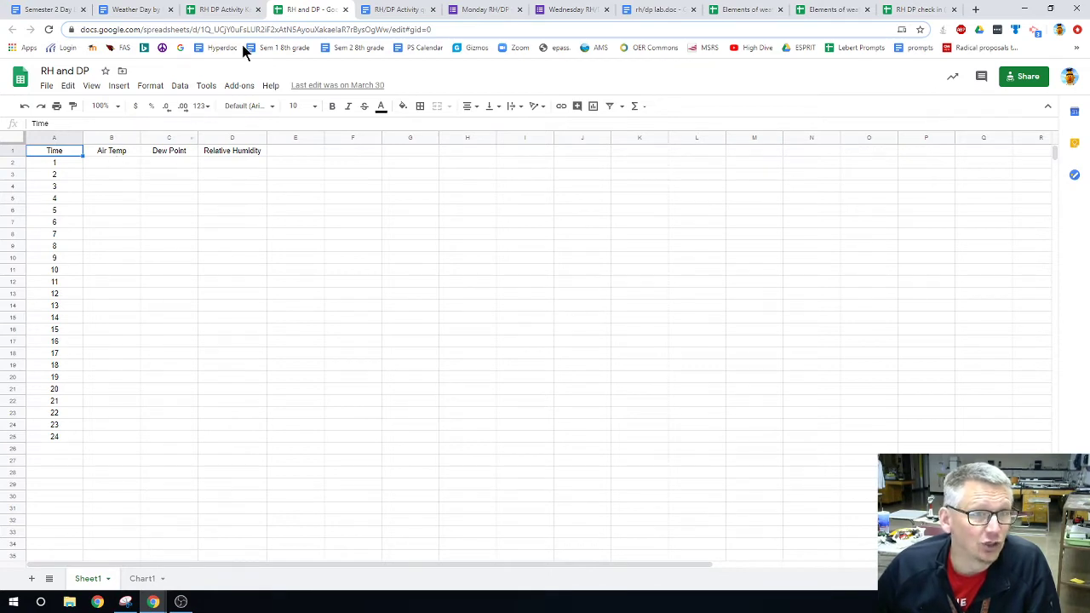
Copy the 24 Air Temp/Dry bulb values from the RH DP Activity Key into the Air Temp column of RH and DP, starting at B2
left_click(231, 10)
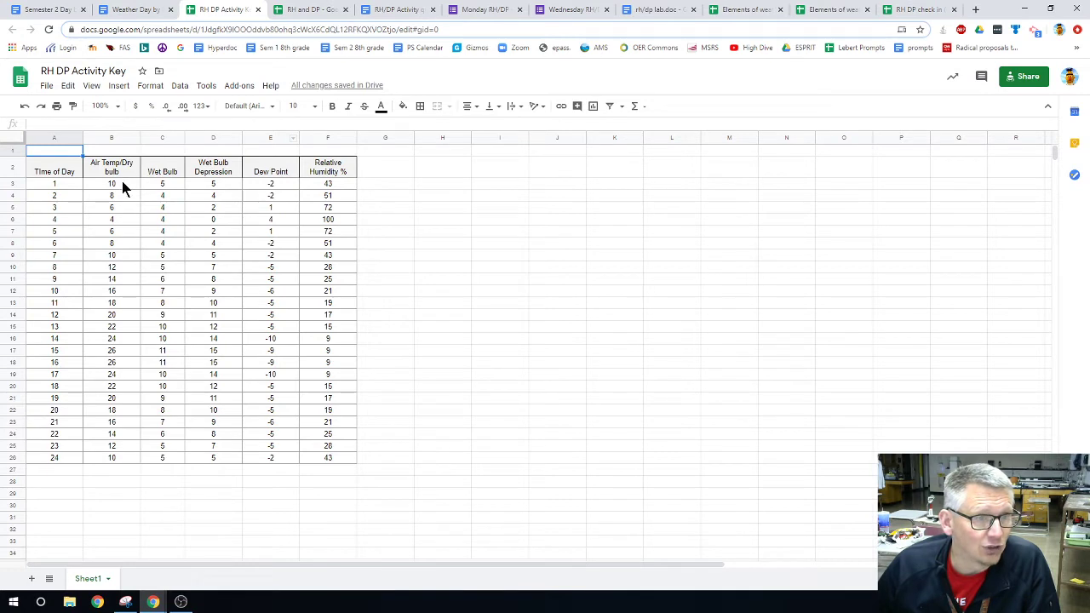
left_click_drag(121, 181, 119, 460)
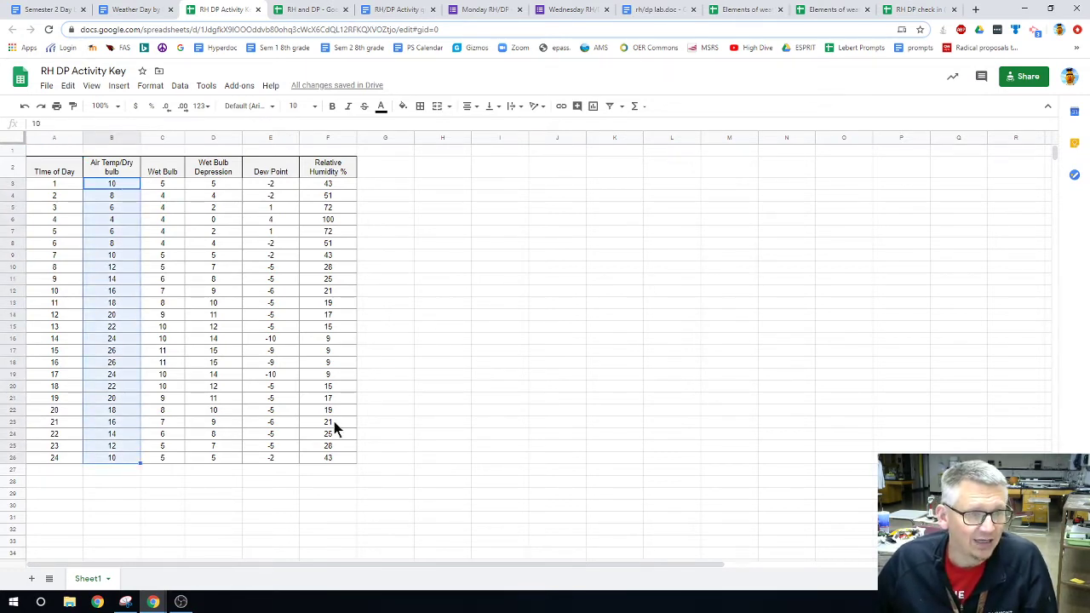
right_click(121, 276)
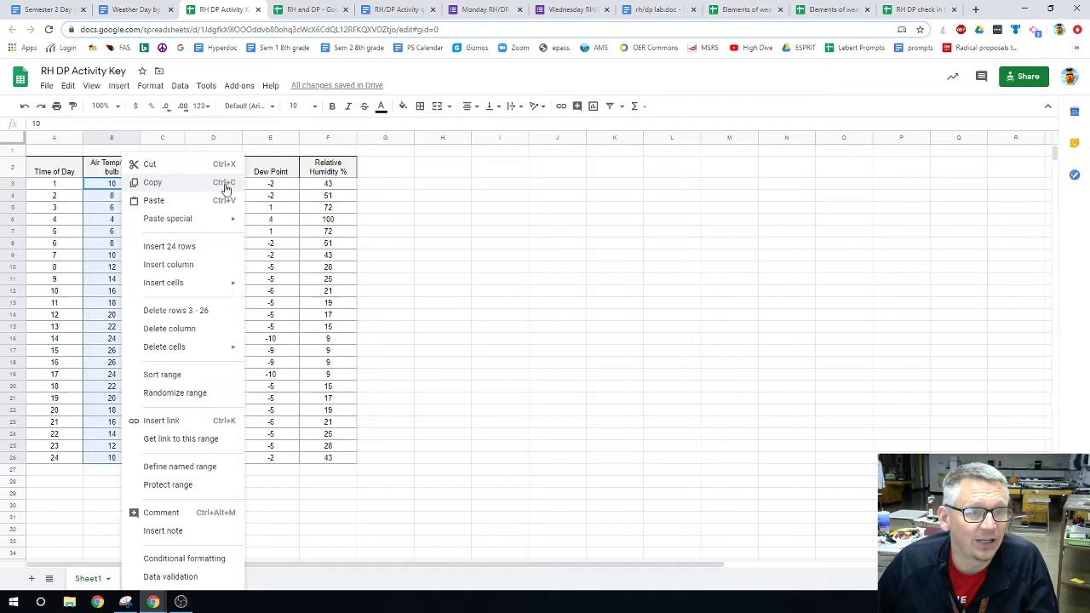
left_click(162, 184)
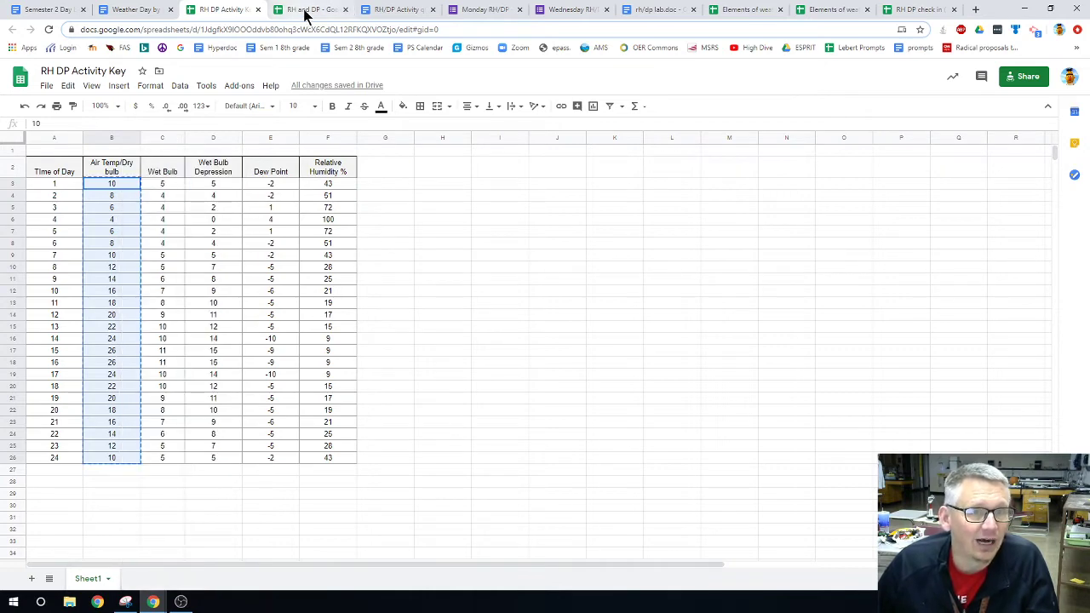
left_click(305, 10)
left_click(116, 165)
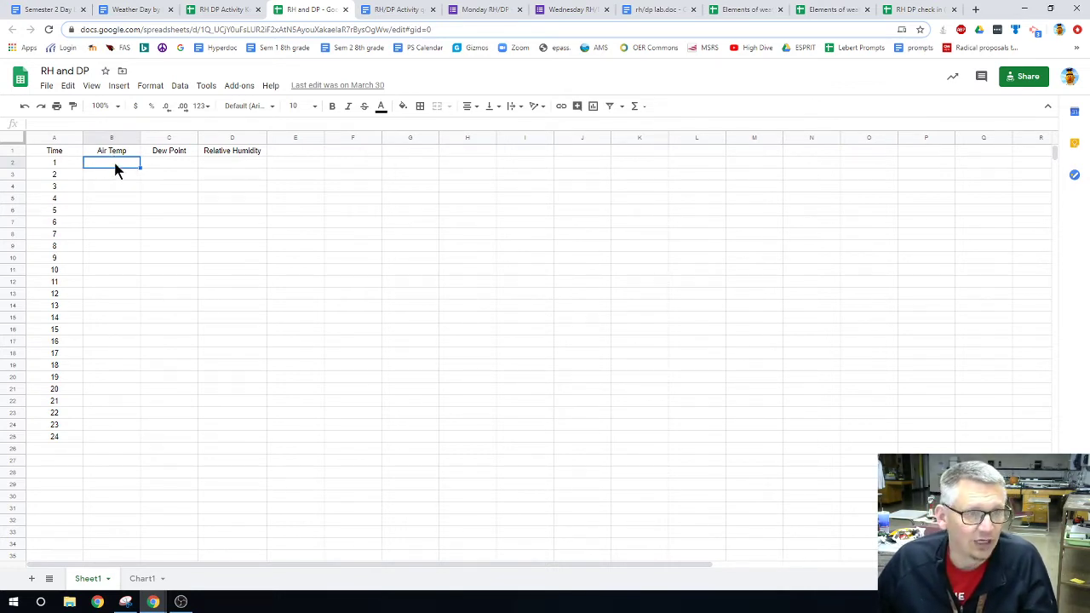
right_click(115, 165)
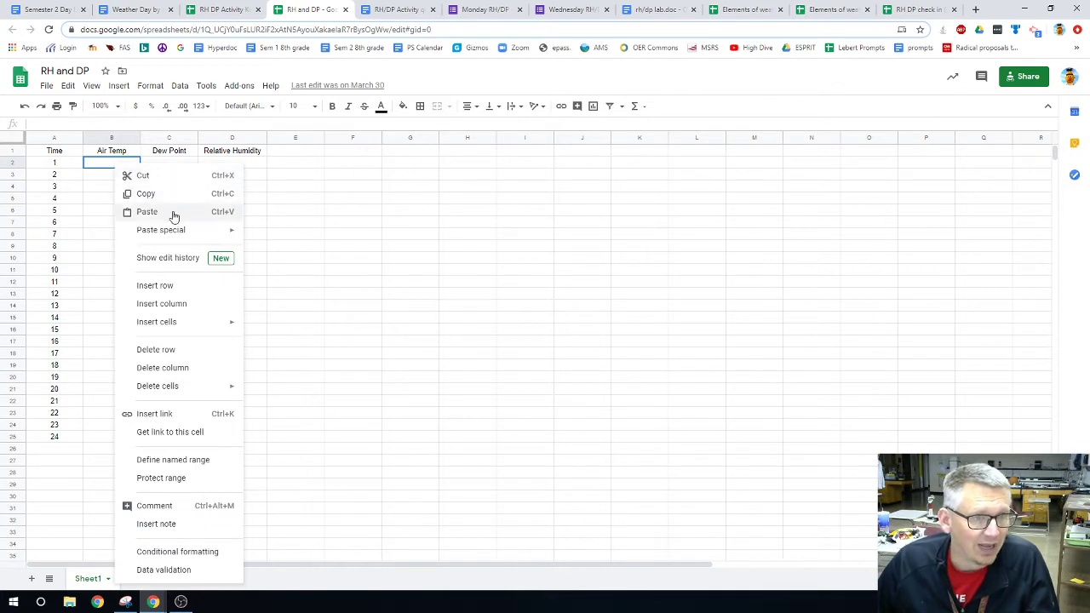
left_click(224, 213)
left_click(299, 238)
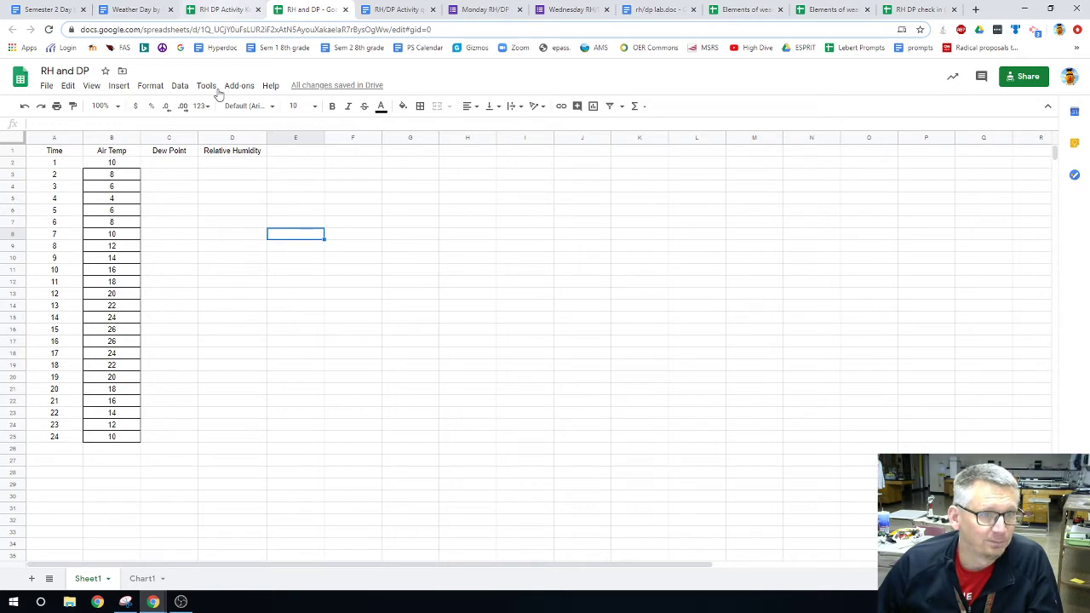
Copy the 24 Dew Point values from the RH DP Activity Key into the Dew Point column of RH and DP, starting at C2
left_click(233, 12)
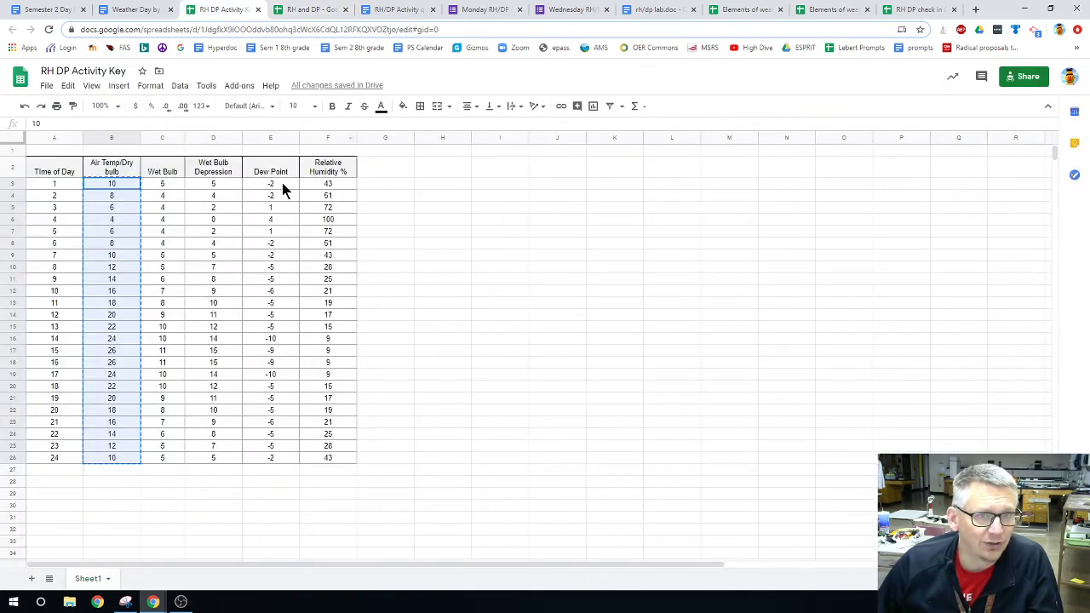
left_click_drag(282, 182, 283, 460)
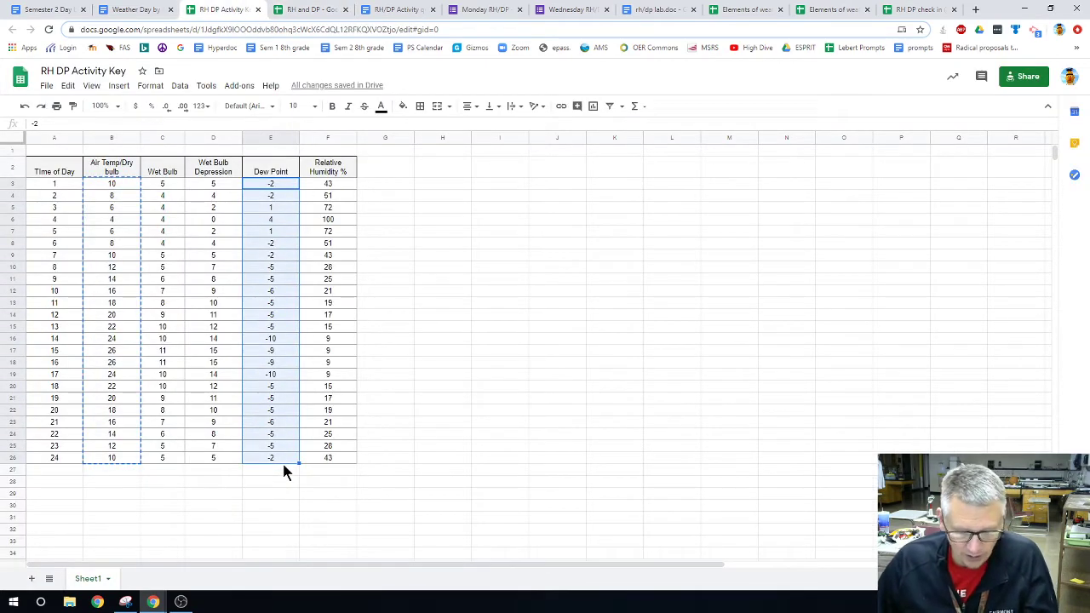
key("ctrl+c")
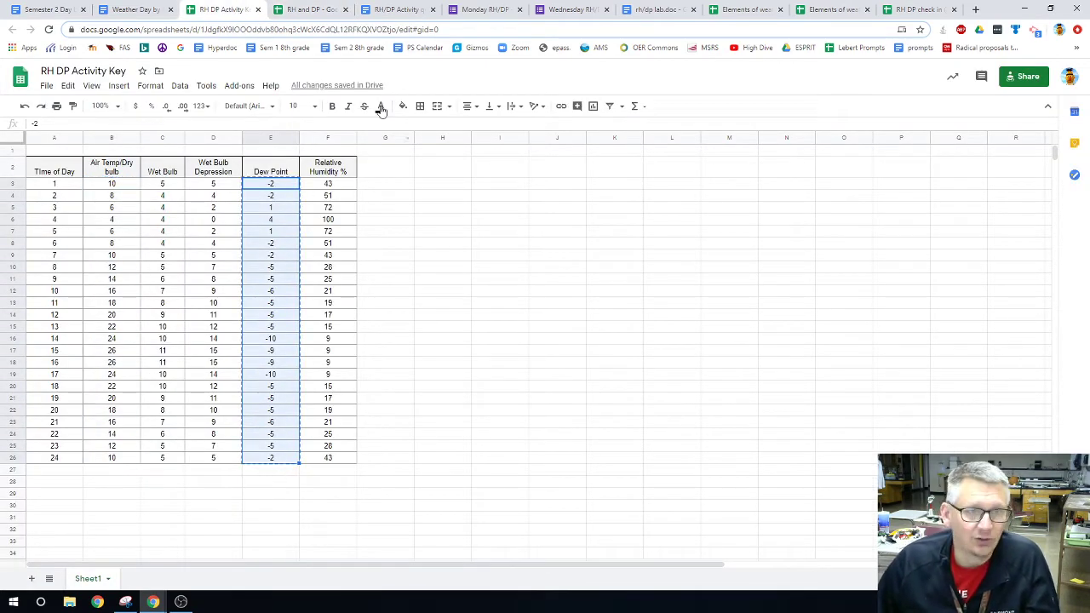
left_click(311, 11)
left_click(175, 162)
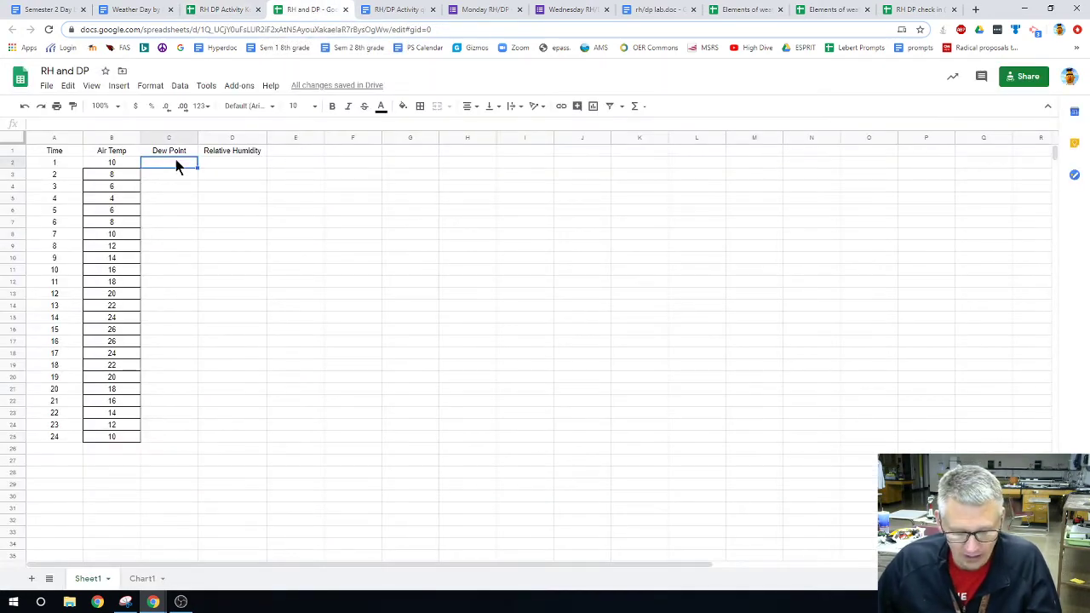
key("ctrl+v")
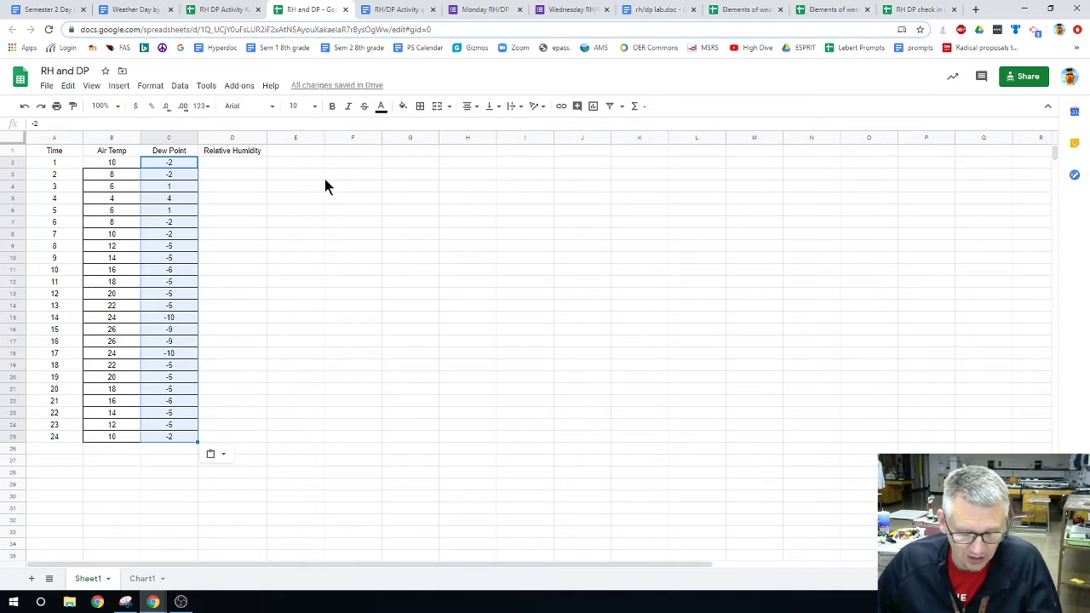
Copy the 24 Relative Humidity % values from the RH DP Activity Key into RH and DP's Relative Humidity column, starting at D2
left_click(221, 9)
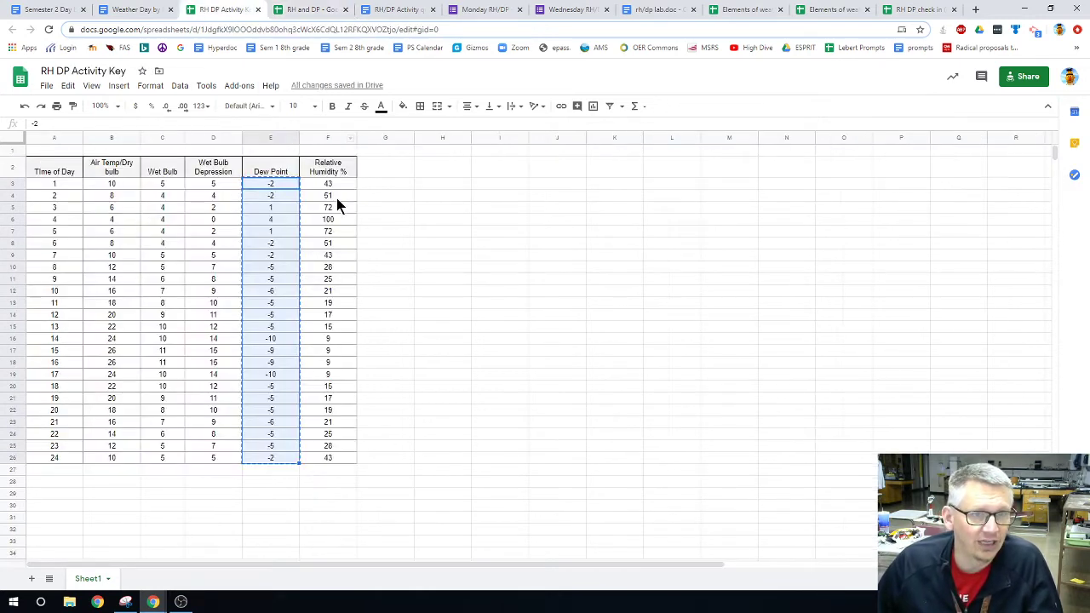
left_click_drag(333, 184, 335, 460)
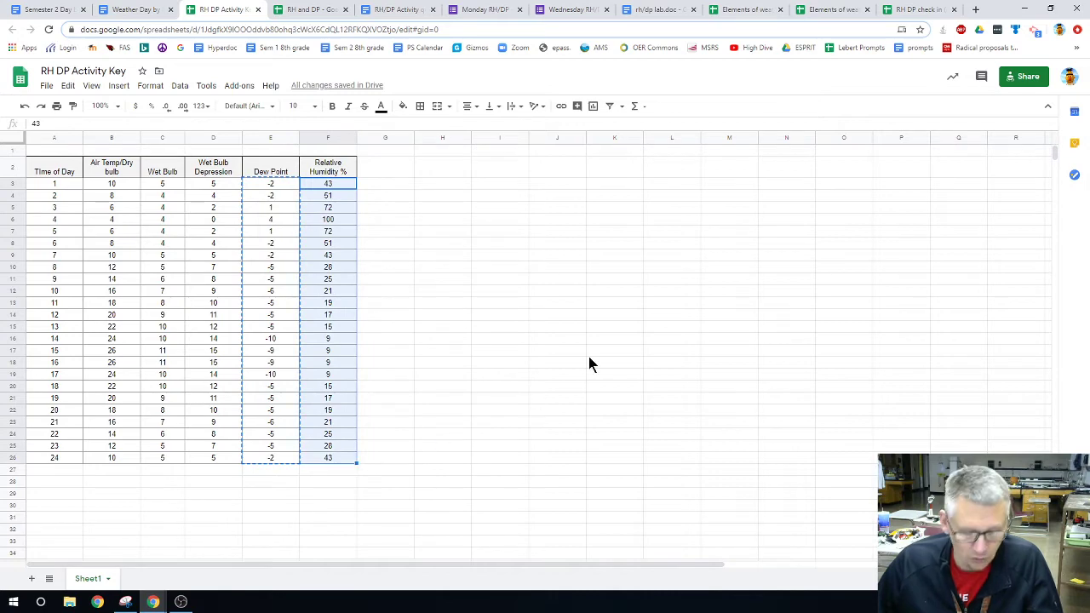
left_click(304, 11)
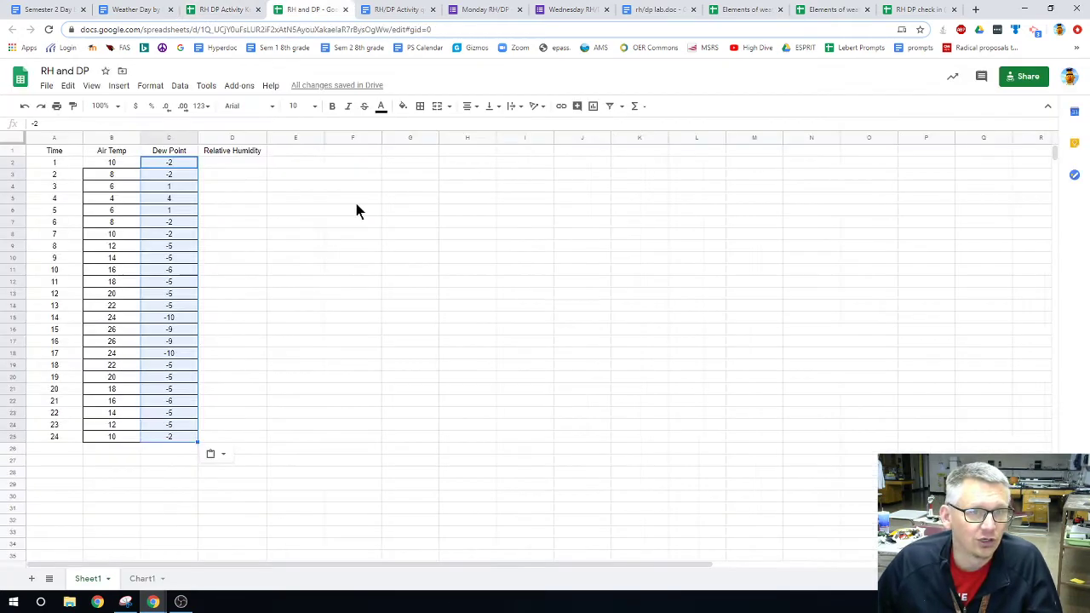
left_click(249, 163)
key("ctrl+v")
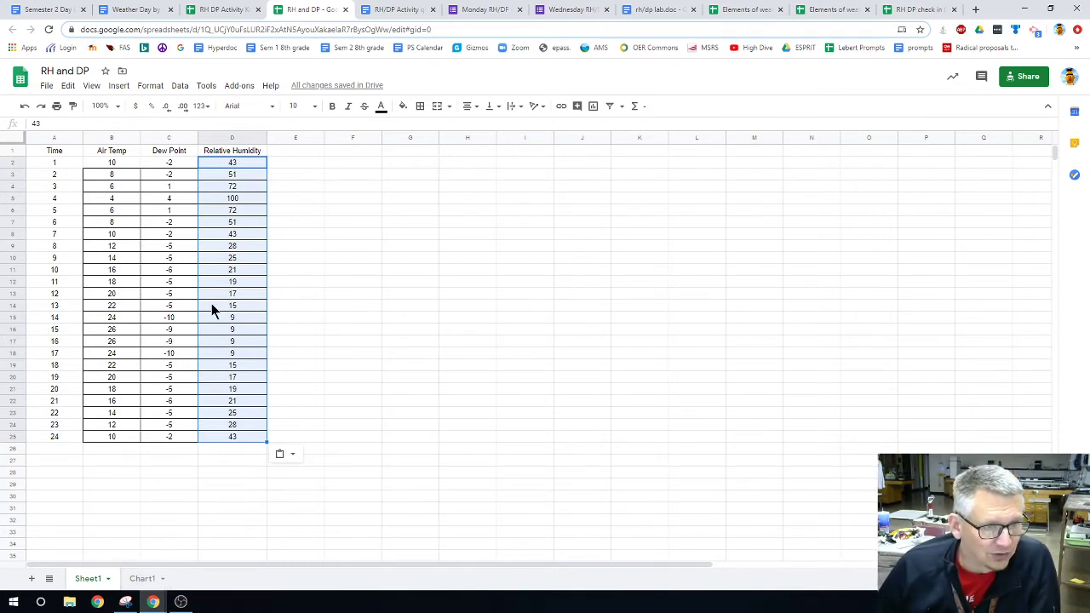
Examine the RH and DP line chart, and compare the Sheet1 data with the RH DP Activity Key
left_click(145, 580)
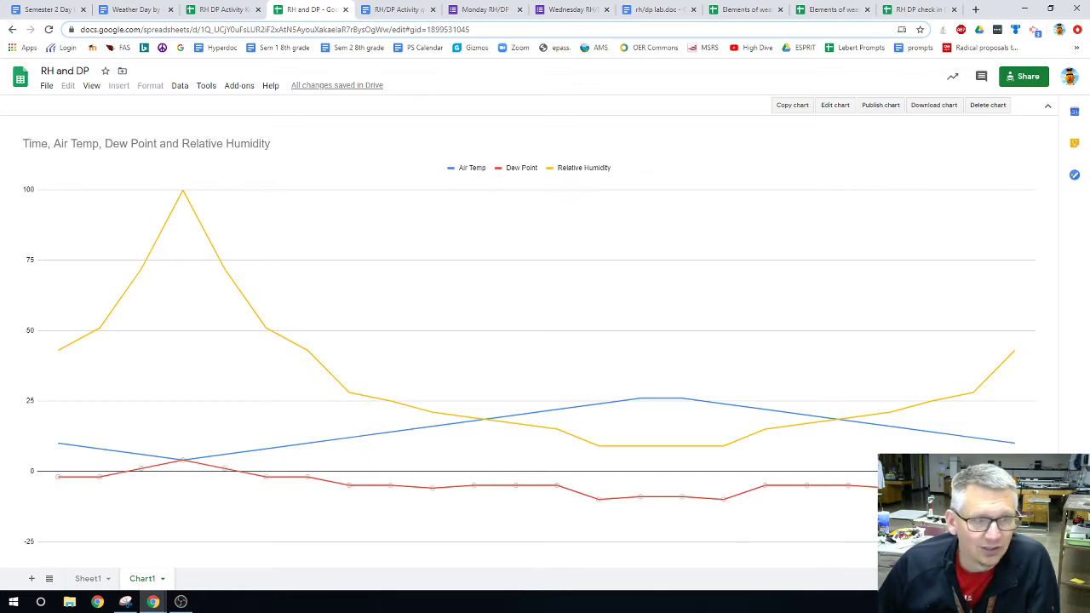
left_click(210, 9)
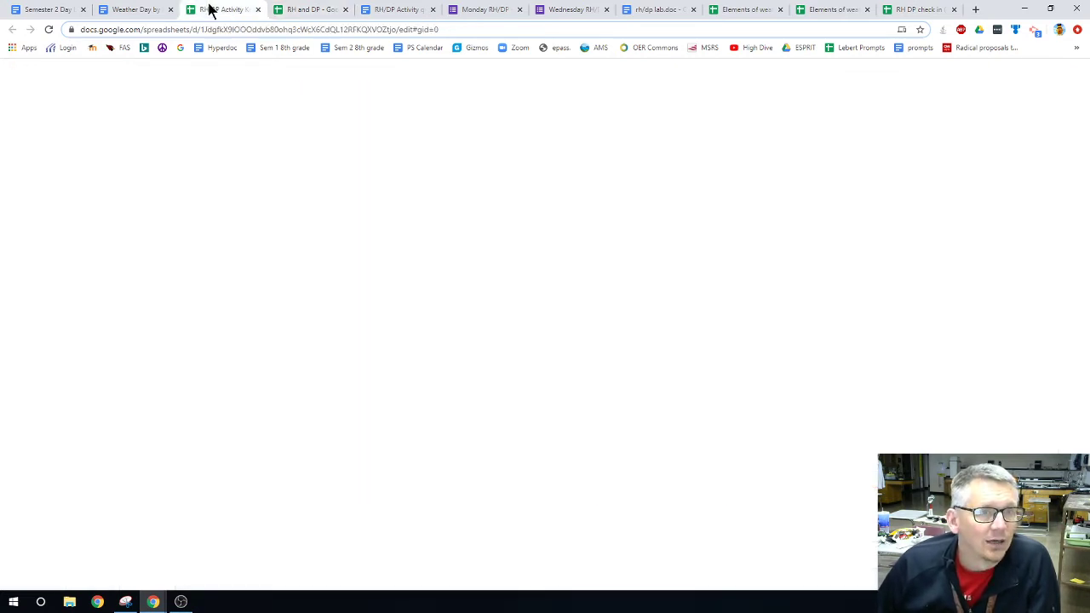
left_click(328, 11)
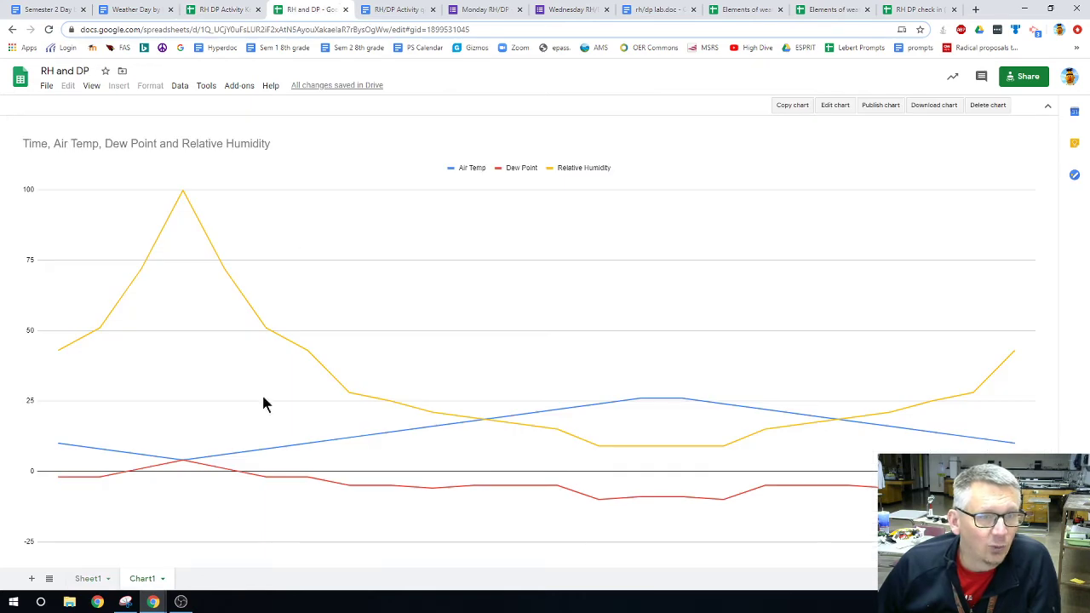
left_click(88, 579)
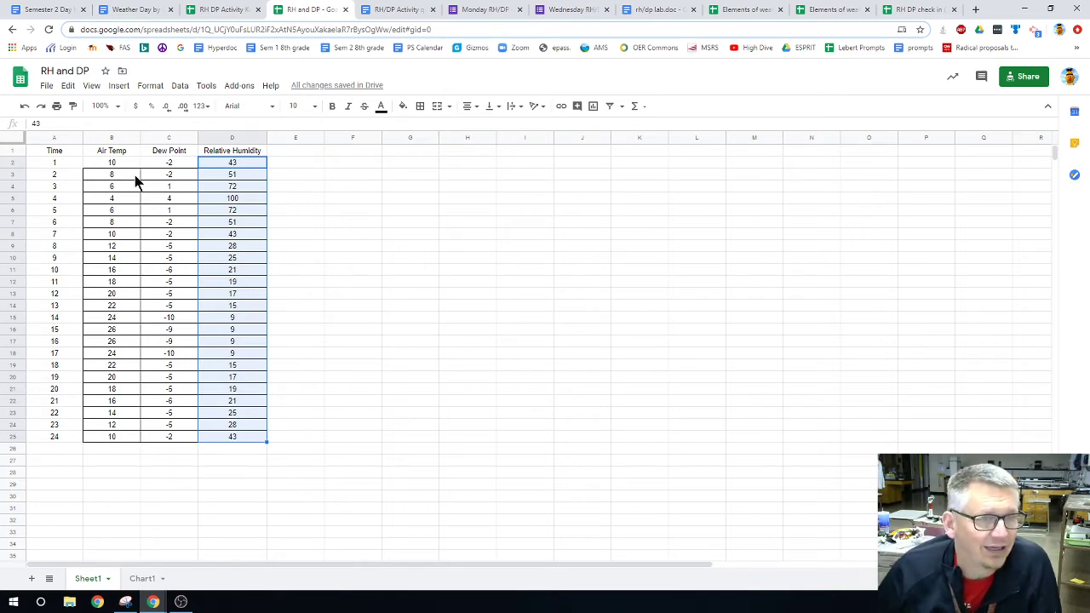
left_click(223, 10)
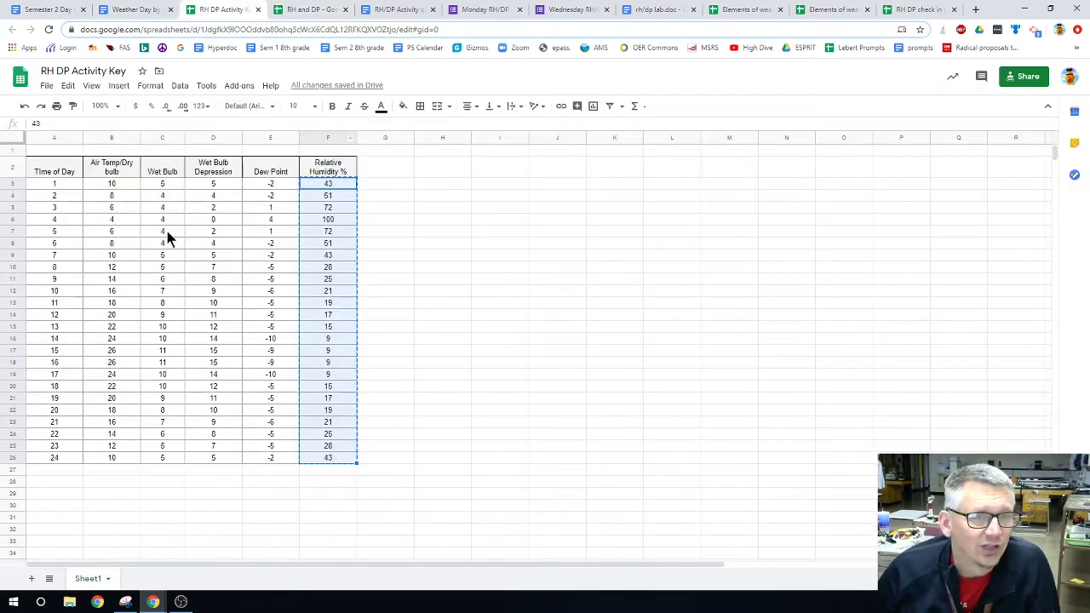
left_click(301, 13)
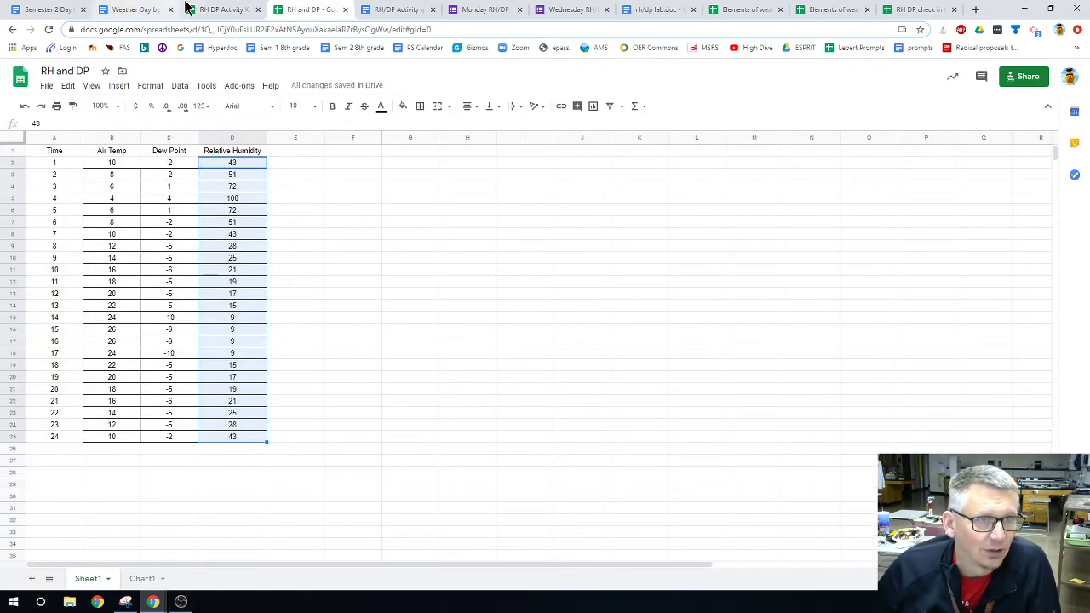
Open the RH/DP Activity questions document from the day 20 link in the Weather Day by Day Online schedule
left_click(158, 12)
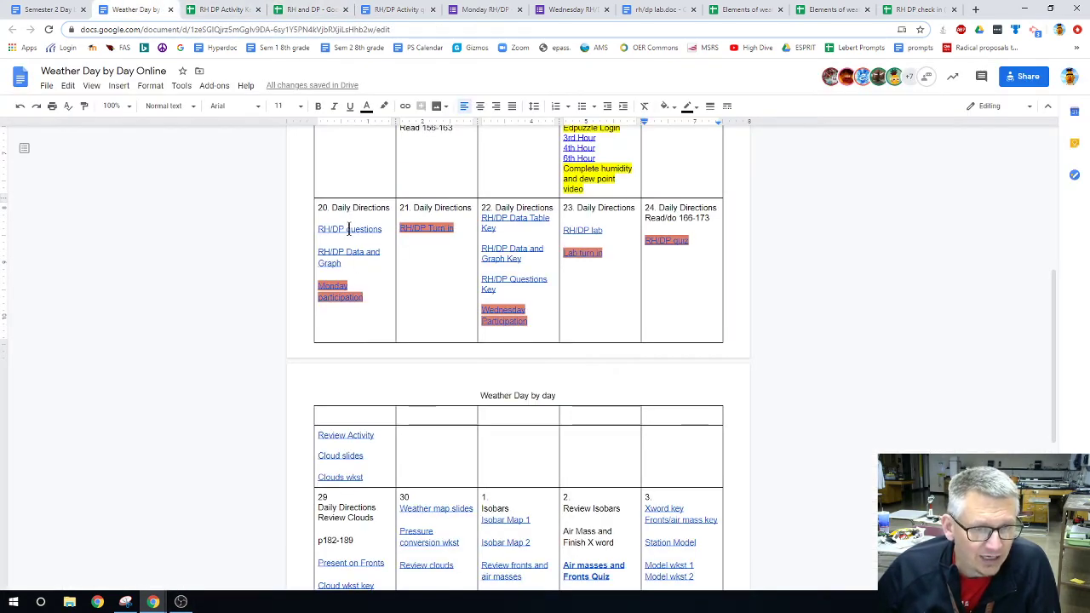
left_click(349, 228)
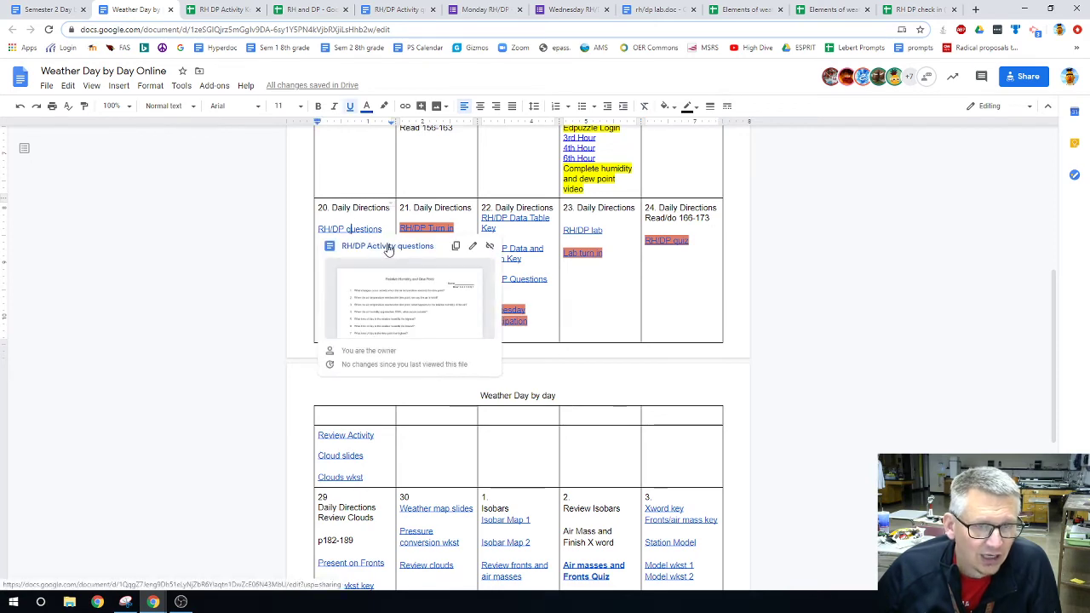
left_click(388, 246)
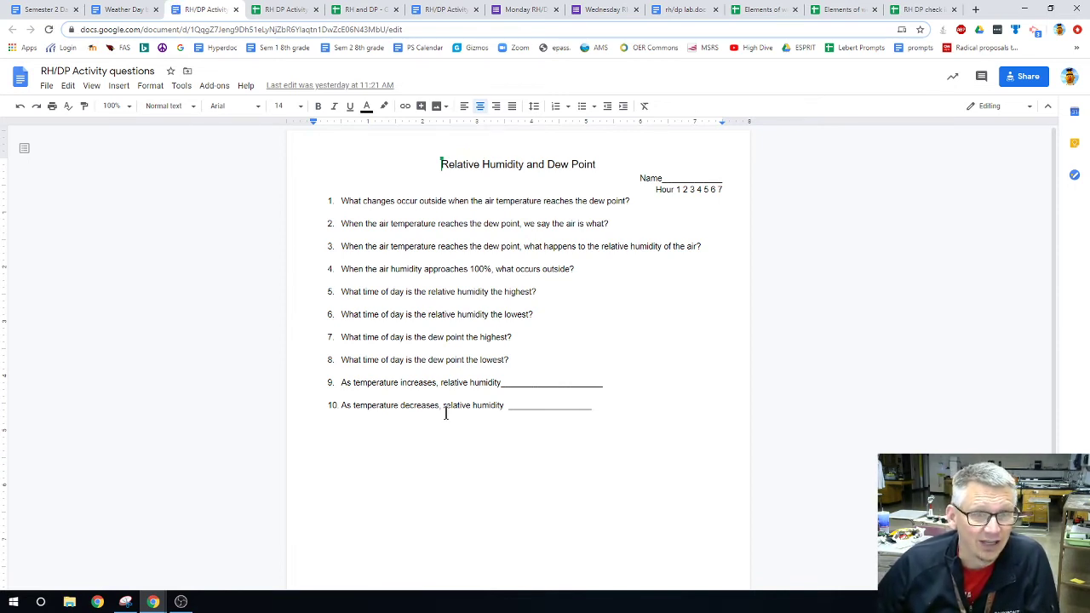
Look through the RH DP Activity Key and the RH and DP data, and view Chart1 for answering the questions
left_click(285, 12)
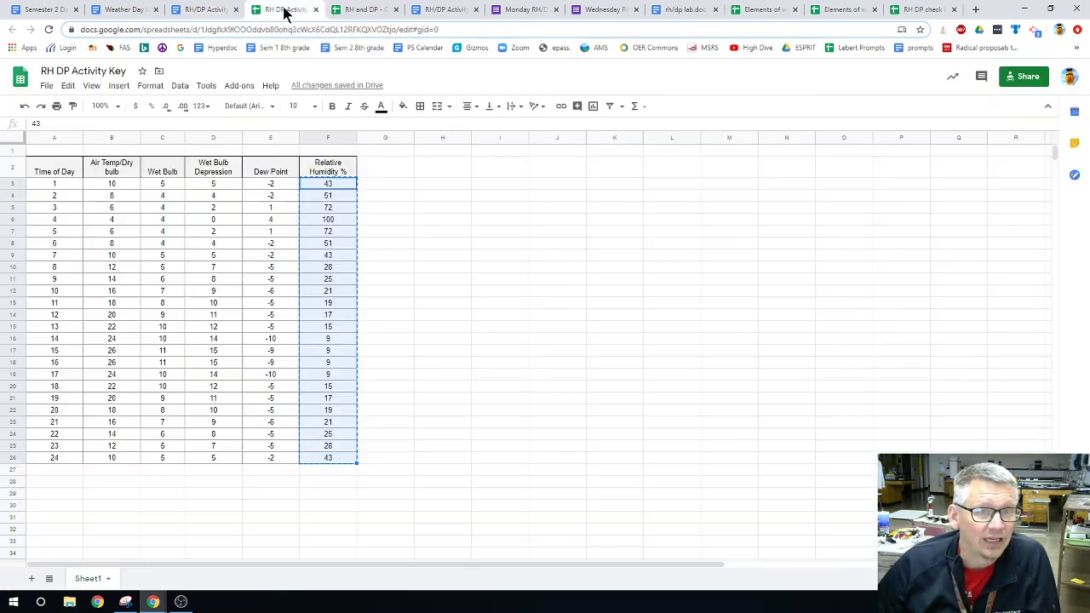
left_click(348, 10)
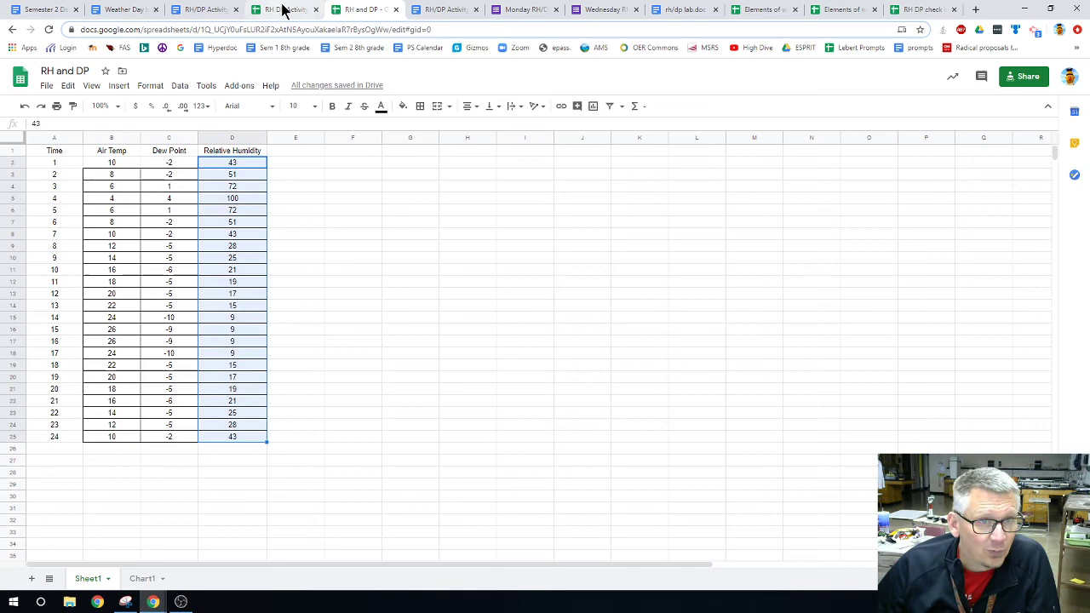
left_click(283, 10)
left_click(370, 11)
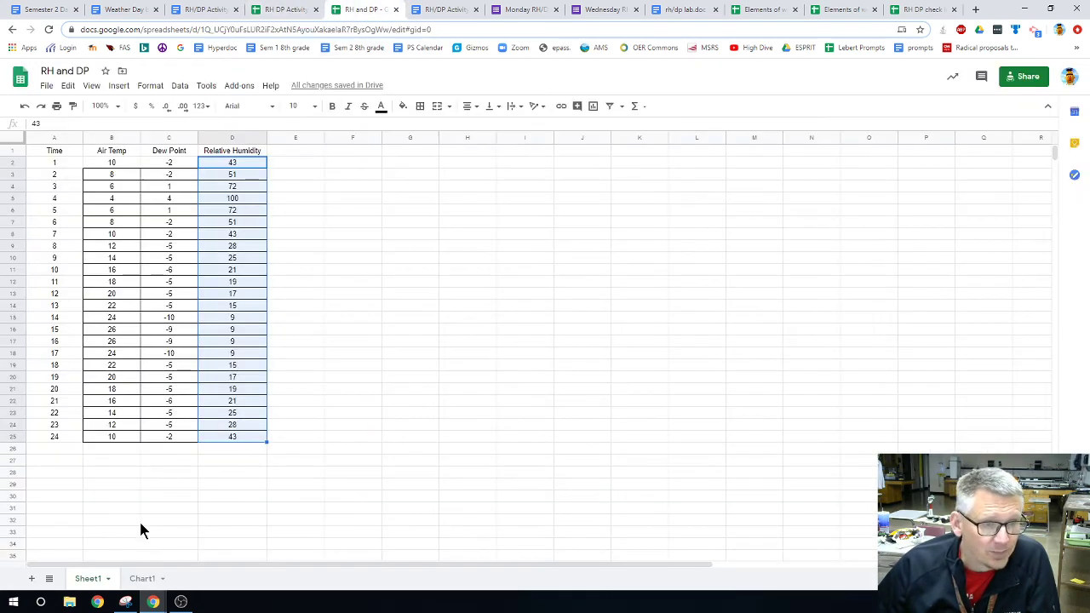
left_click(141, 579)
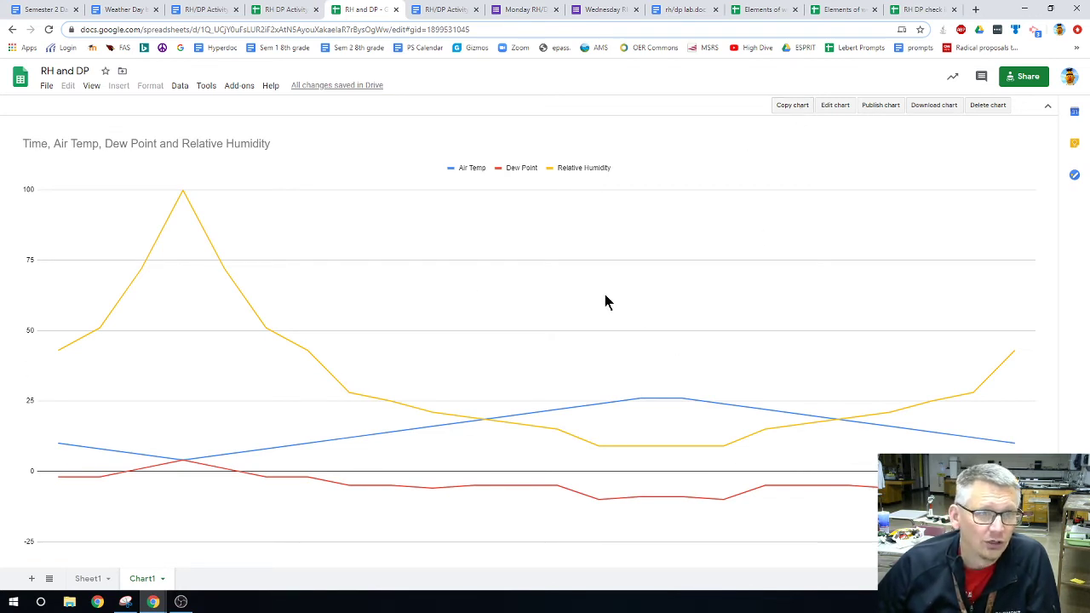
Paste the copied RH and DP line chart, unlinked from its spreadsheet, below question 10 in the RH/DP Activity questions document
left_click(208, 12)
left_click(412, 443)
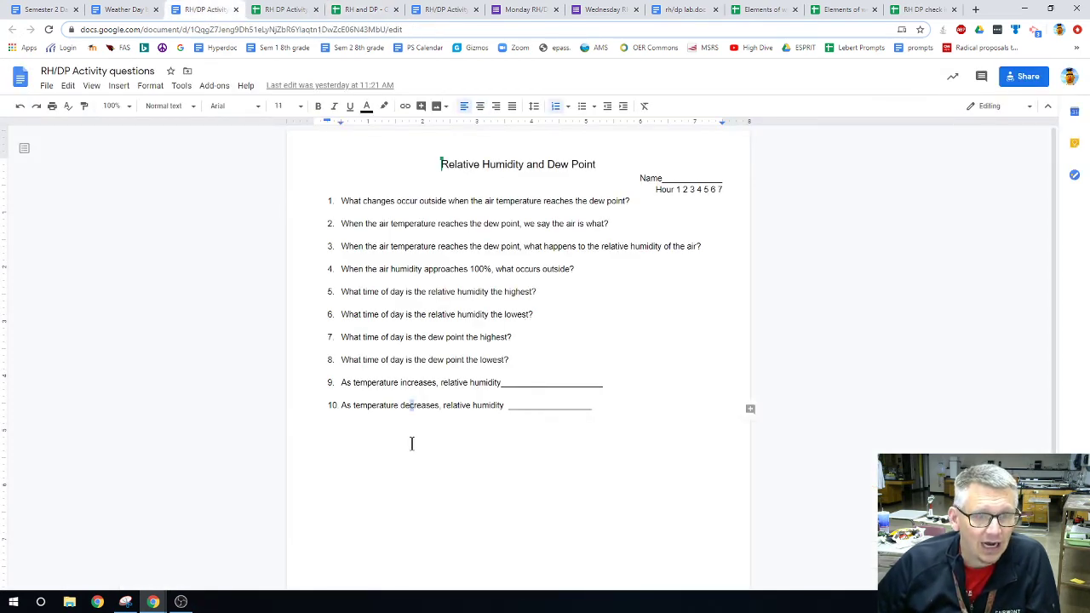
key("Return")
key("Return")
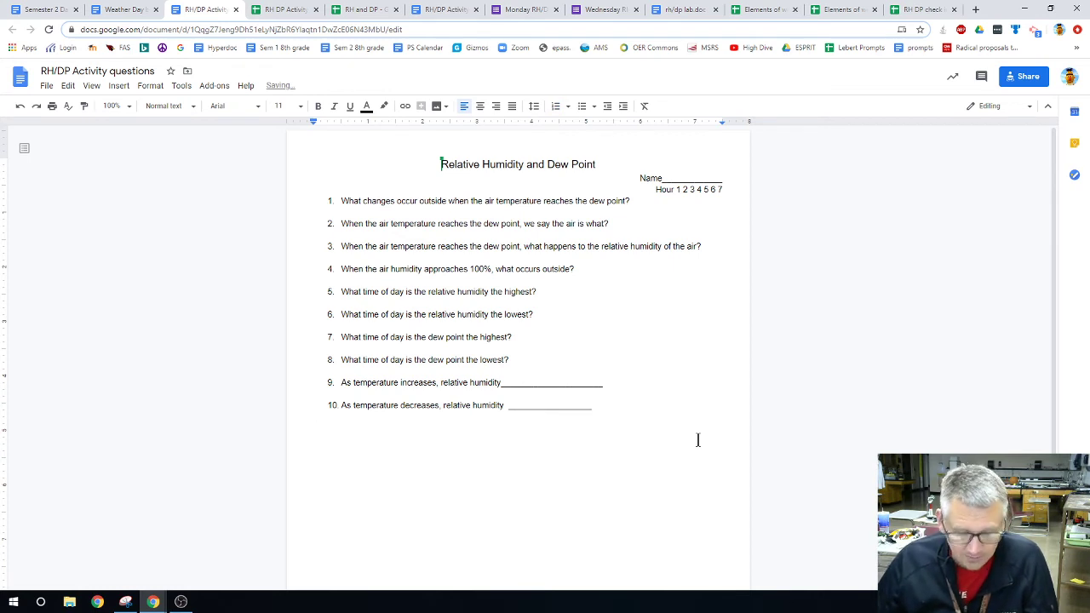
key("ctrl+v")
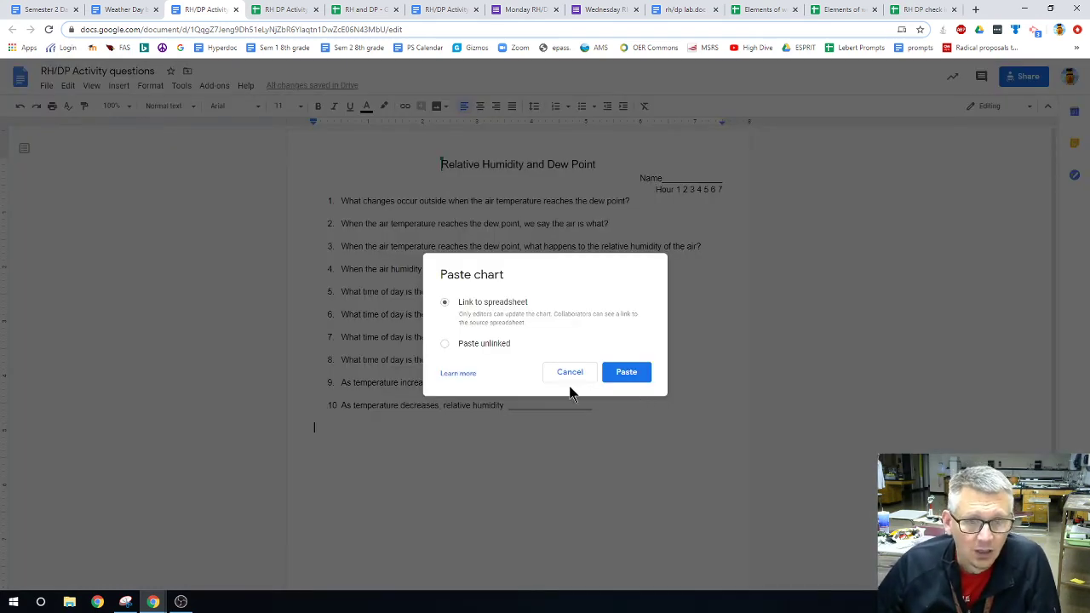
left_click(495, 343)
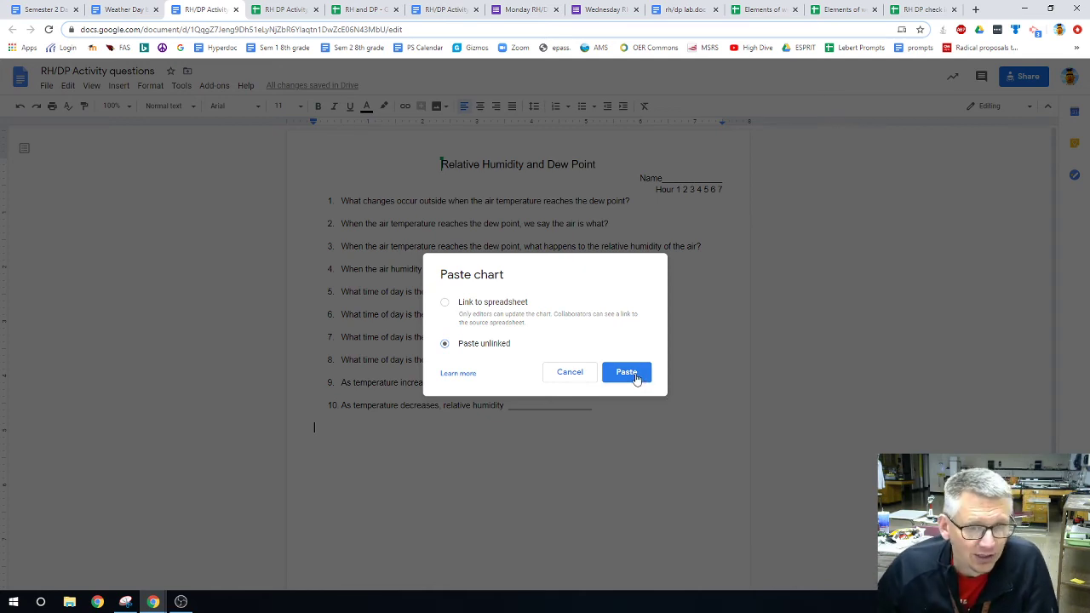
left_click(633, 375)
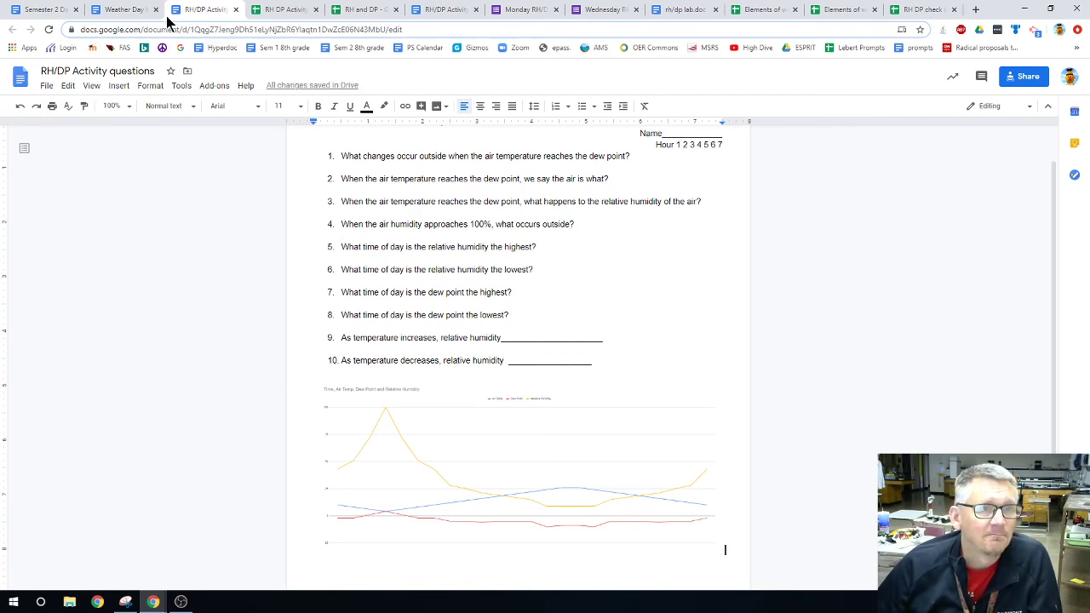
Look over the day 20 to 24 entries in the Weather Day by Day Online schedule and the RH/DP Activity questions document
left_click(134, 10)
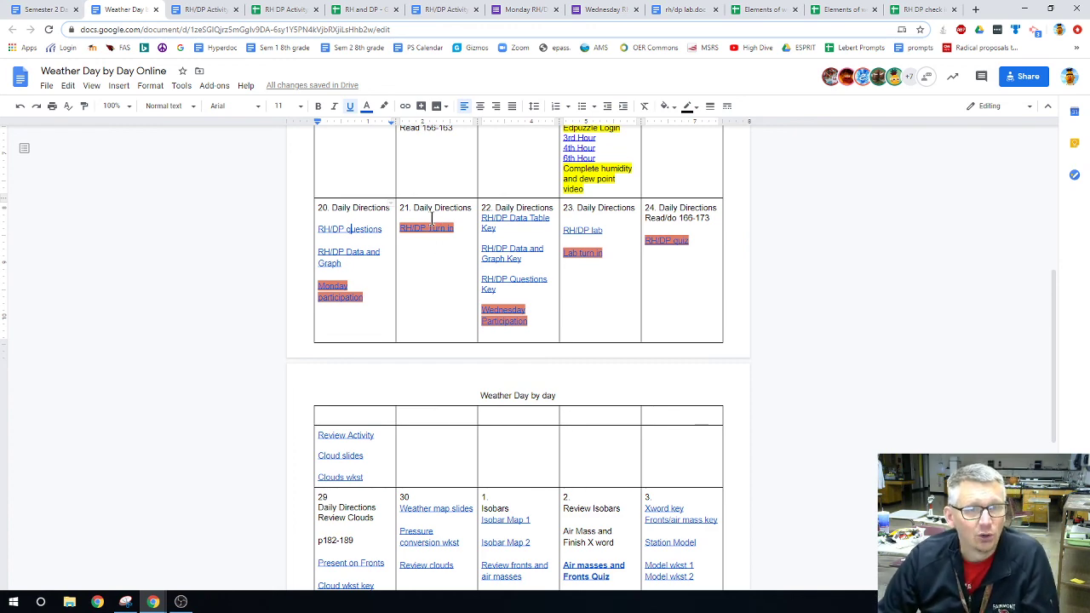
left_click(204, 9)
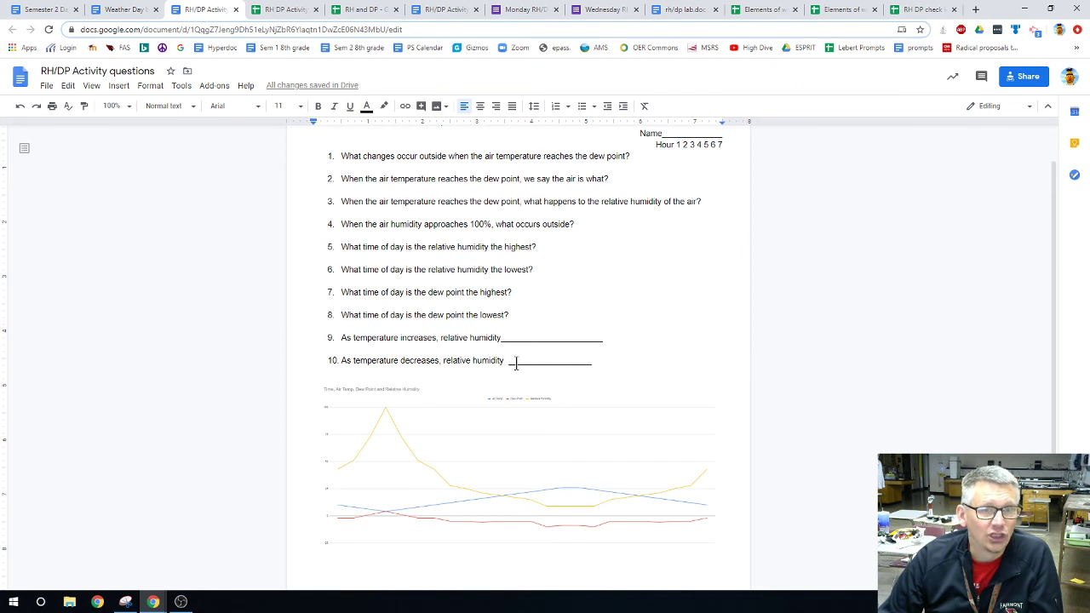
left_click(125, 9)
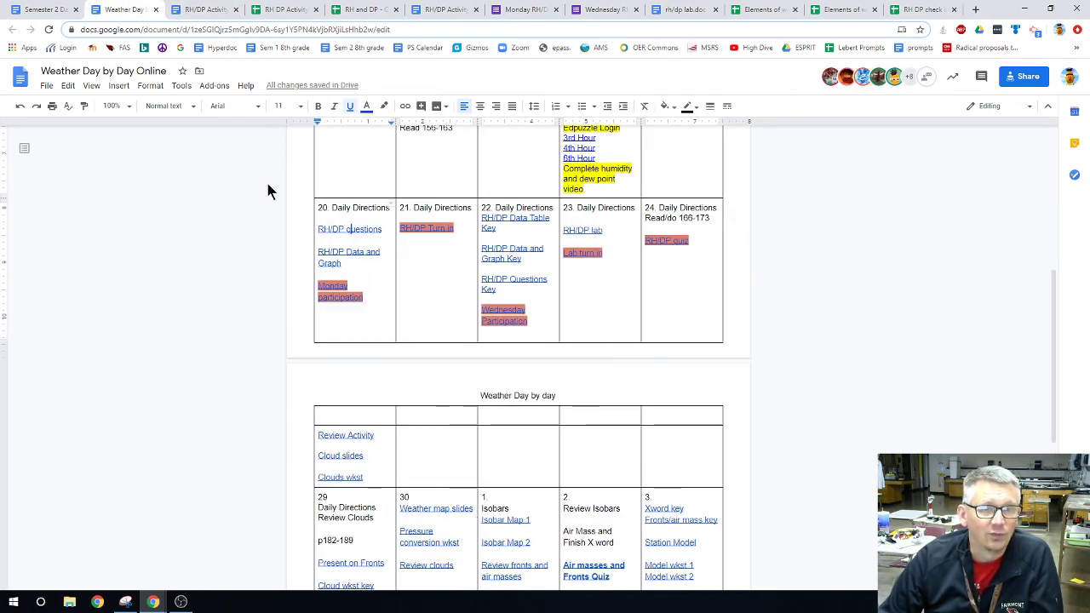